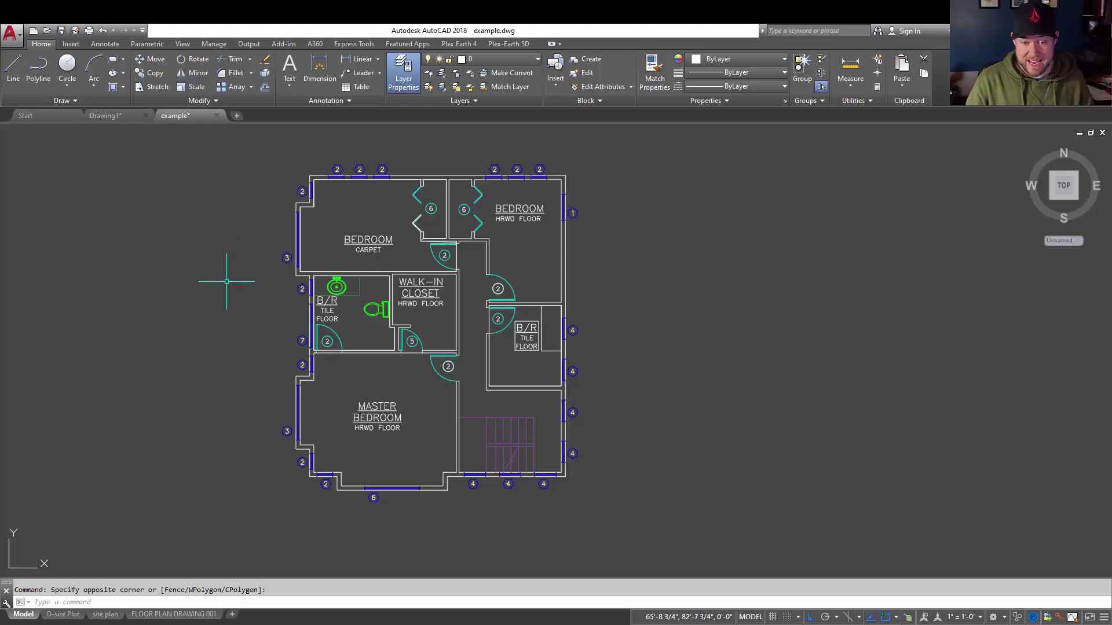
# Cancel the pending window selection on the floor plan canvas
pyautogui.press('Escape')
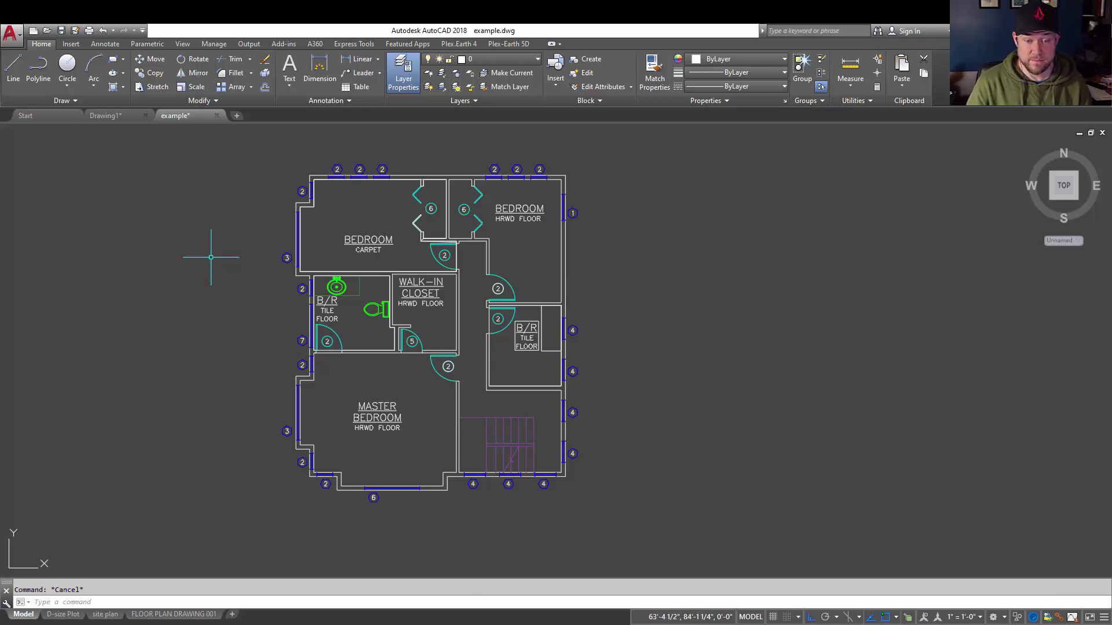
pyautogui.click(231, 240)
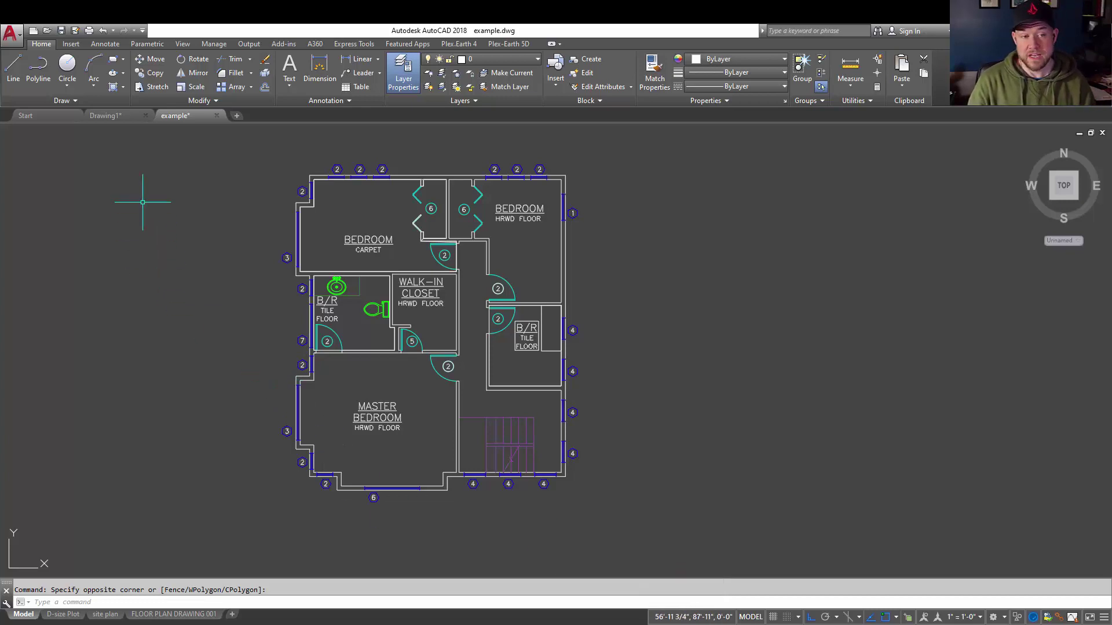
# Open Drawing Units and check its Architectural length precision of 0'-0 1/4" without changing it
pyautogui.click(18, 38)
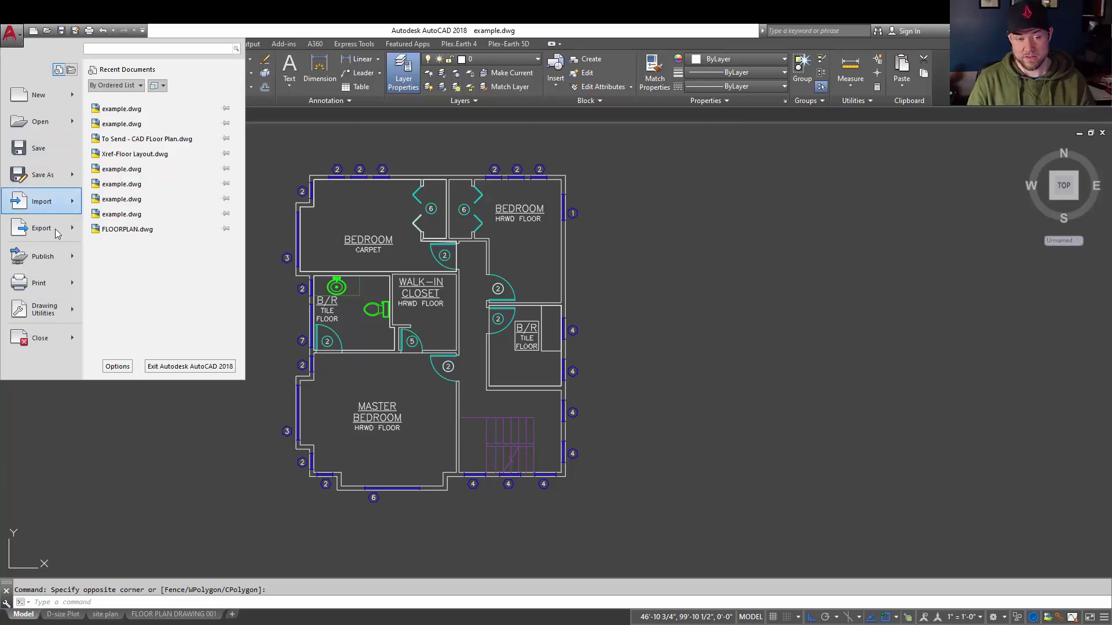
pyautogui.moveTo(48, 310)
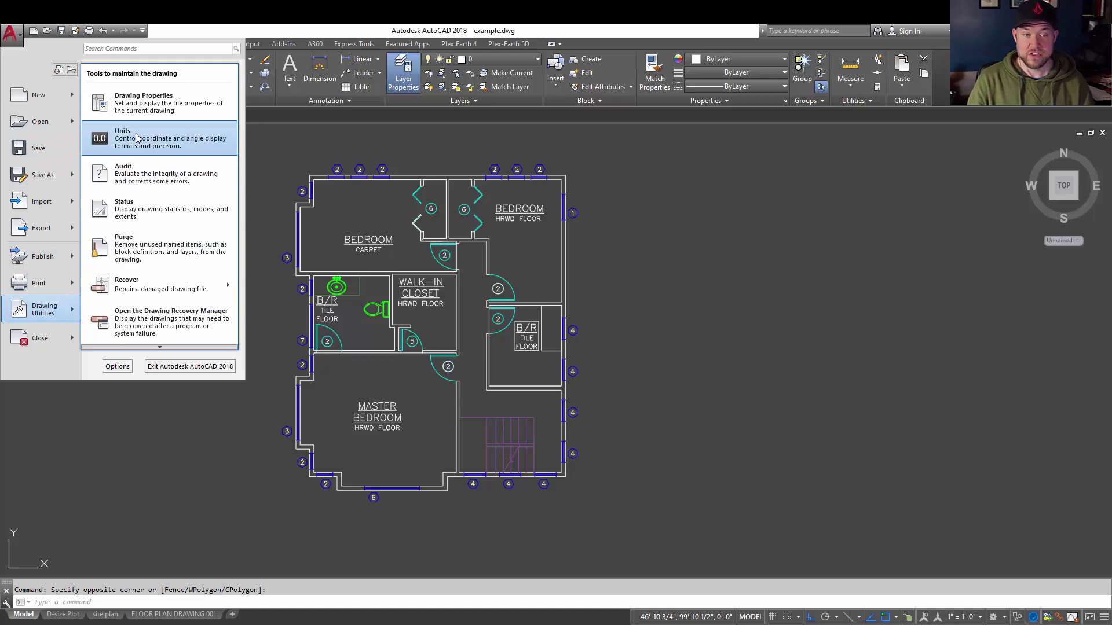
pyautogui.click(215, 147)
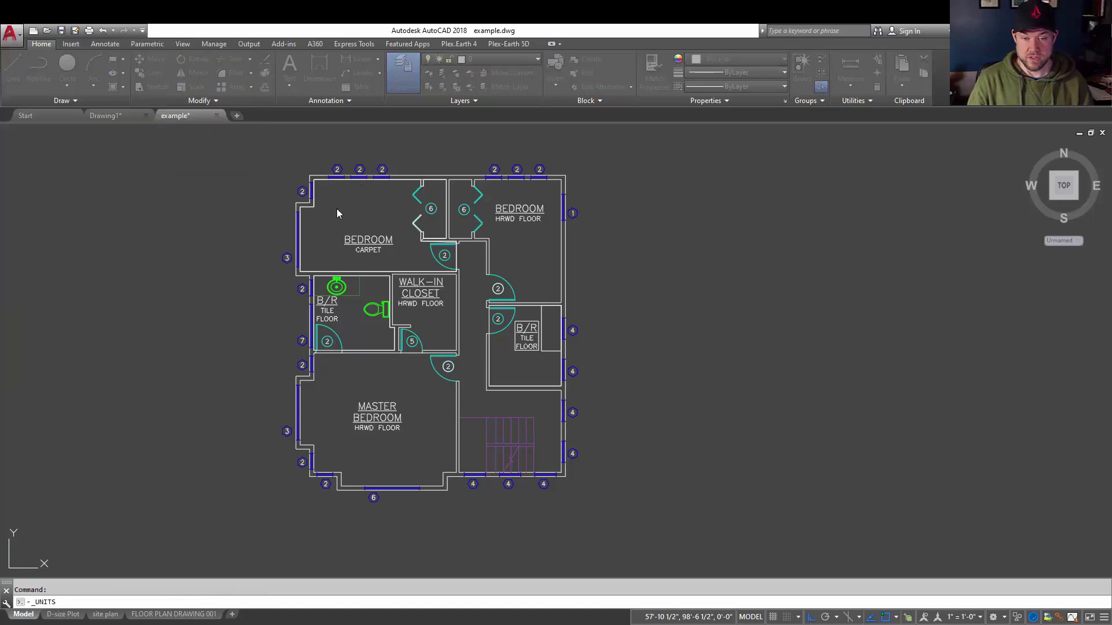
pyautogui.moveTo(173, 127); pyautogui.dragTo(257, 142)
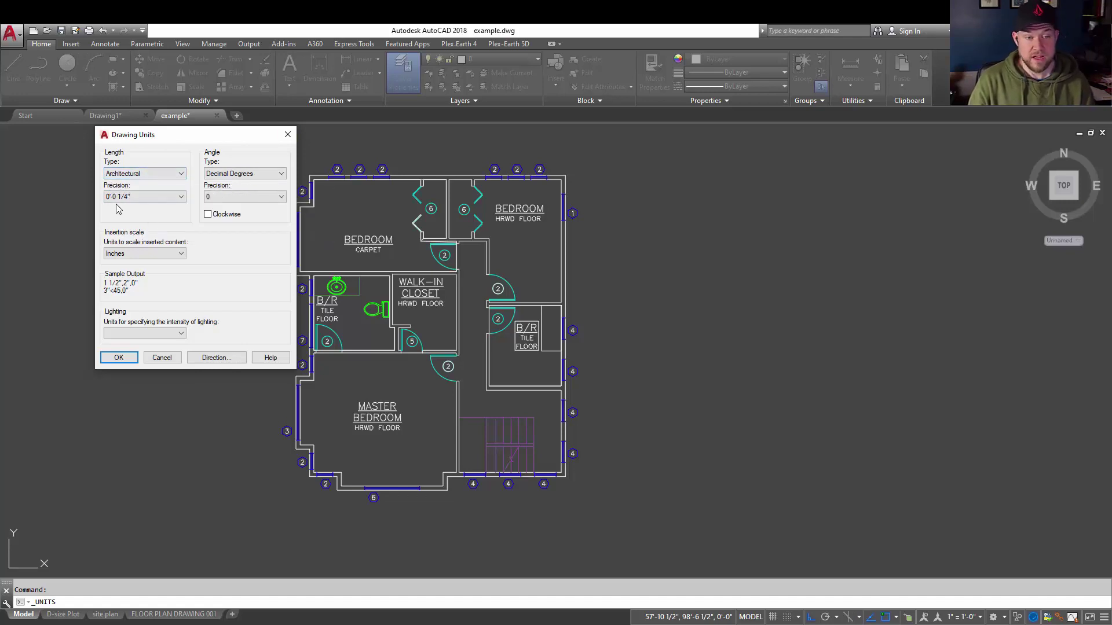
pyautogui.click(145, 196)
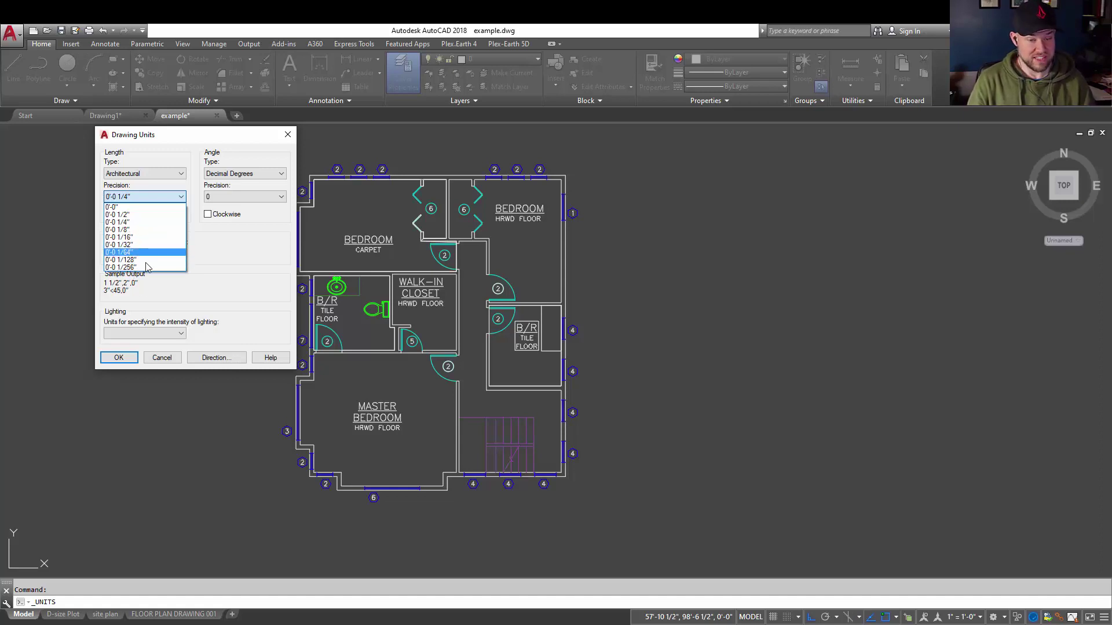
pyautogui.click(204, 296)
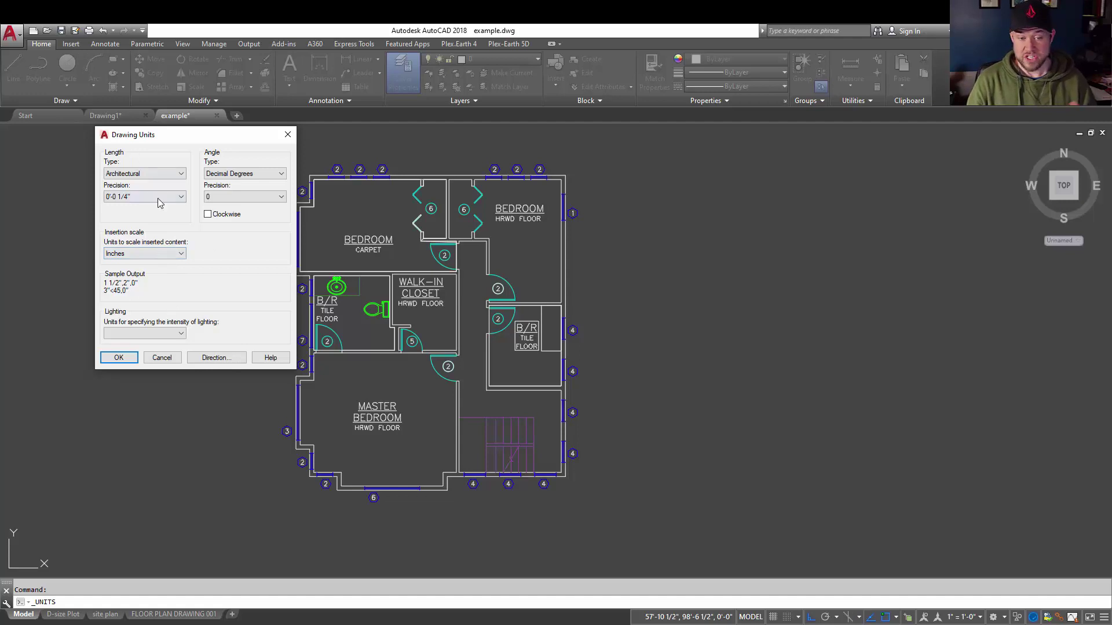
# Try Feet, then Meters as the insertion scale, and cancel Drawing Units without applying
pyautogui.click(178, 254)
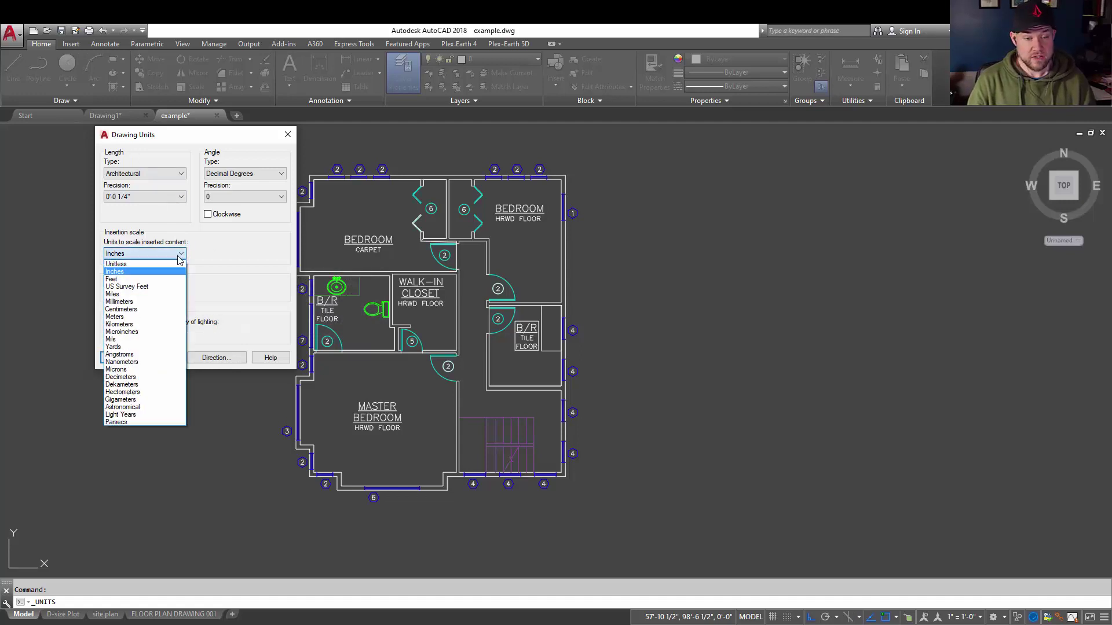
pyautogui.click(124, 280)
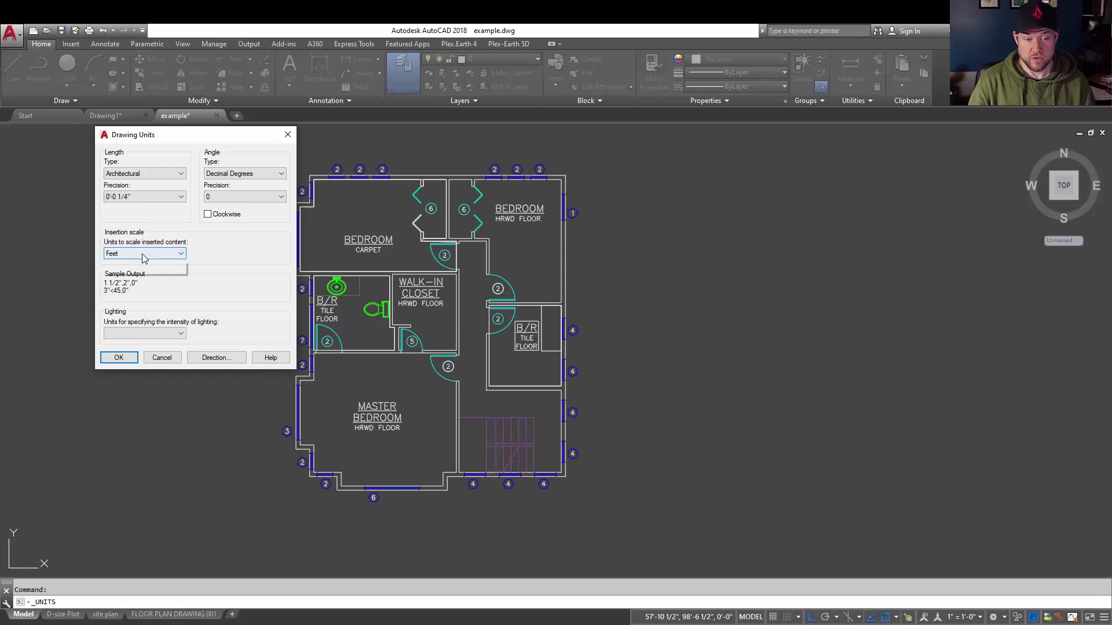
pyautogui.click(129, 254)
pyautogui.click(130, 317)
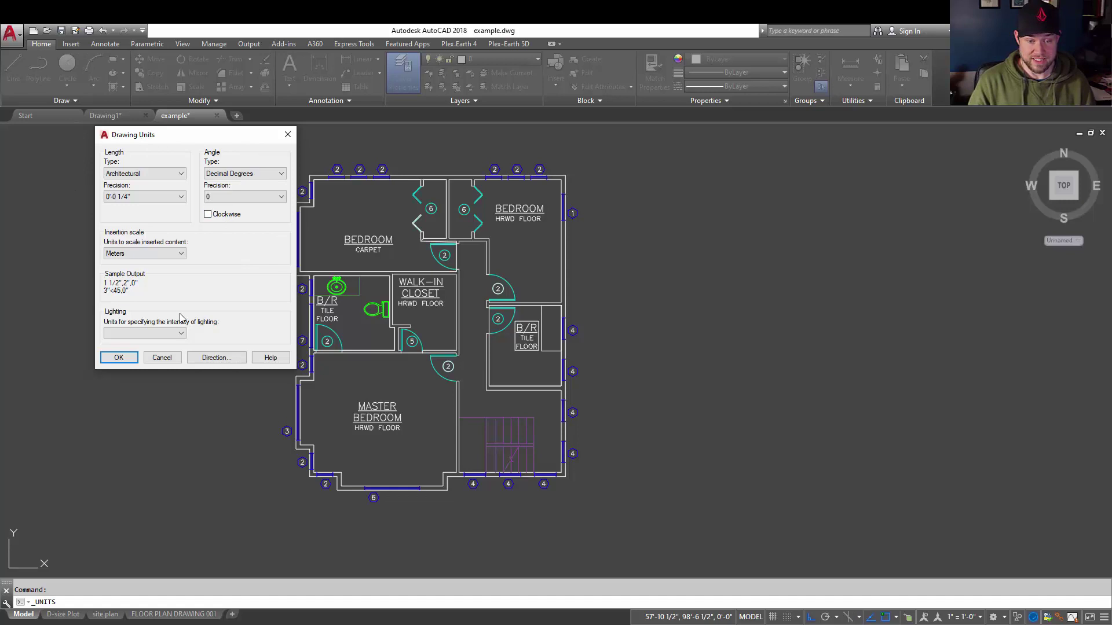
pyautogui.click(164, 360)
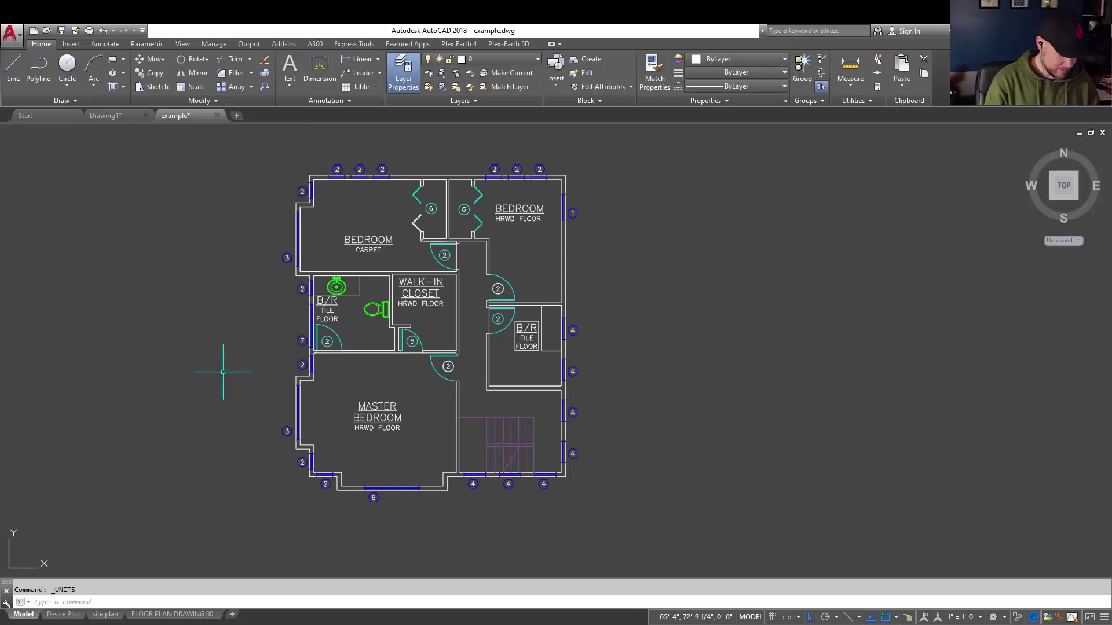
# Start -DWGUNITS and enter 6 to choose Meters as the length unit
pyautogui.write('DW')
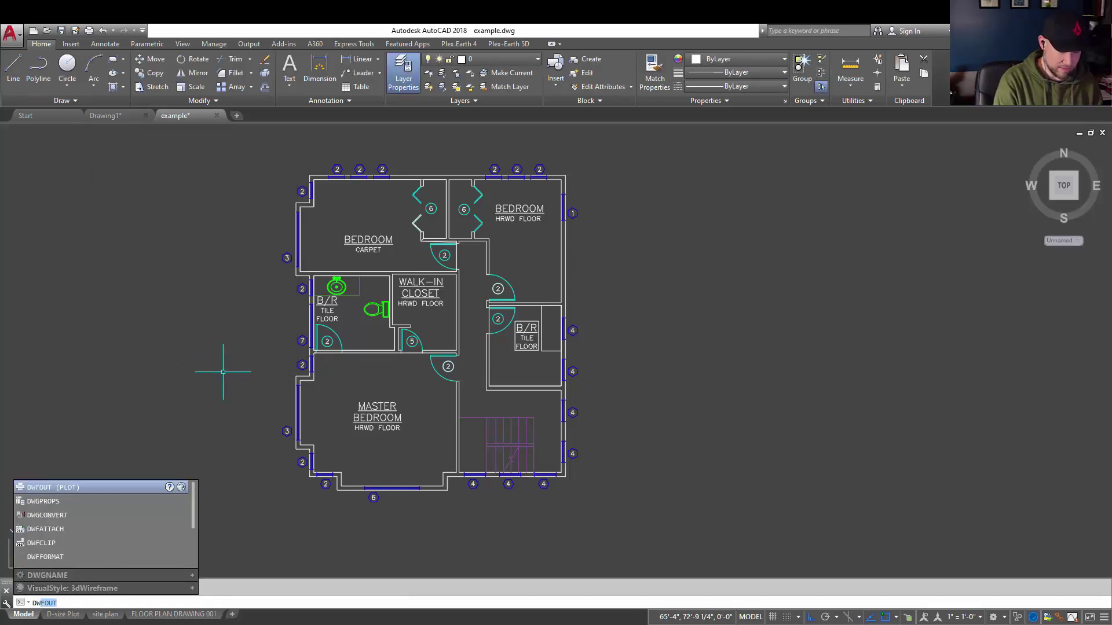
pyautogui.write('GUNITS')
pyautogui.press('Return')
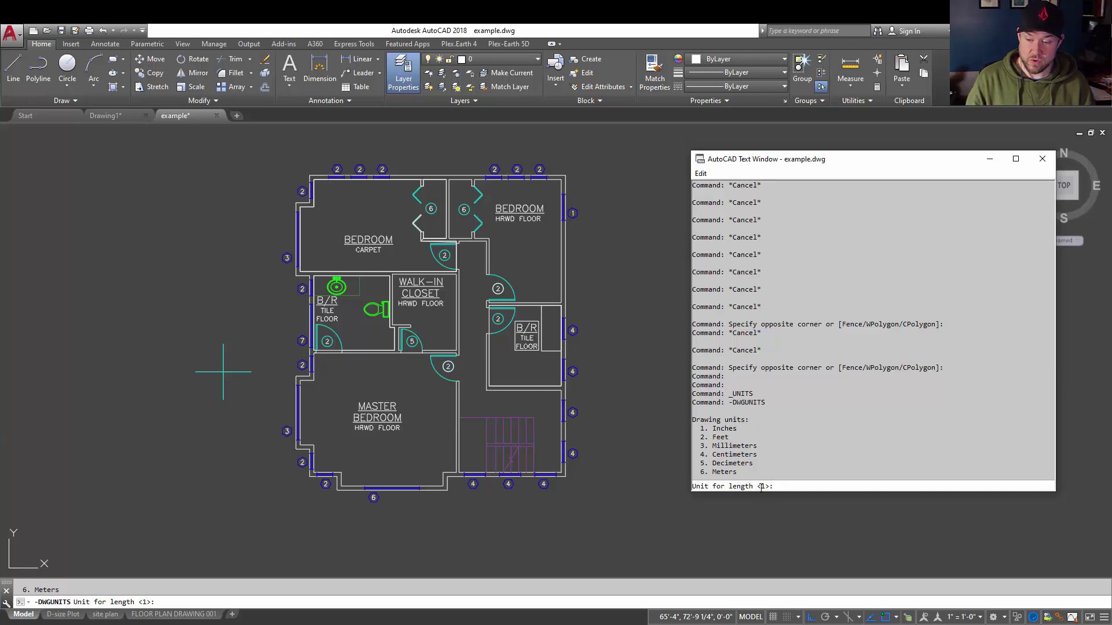
pyautogui.moveTo(712, 429); pyautogui.dragTo(751, 429)
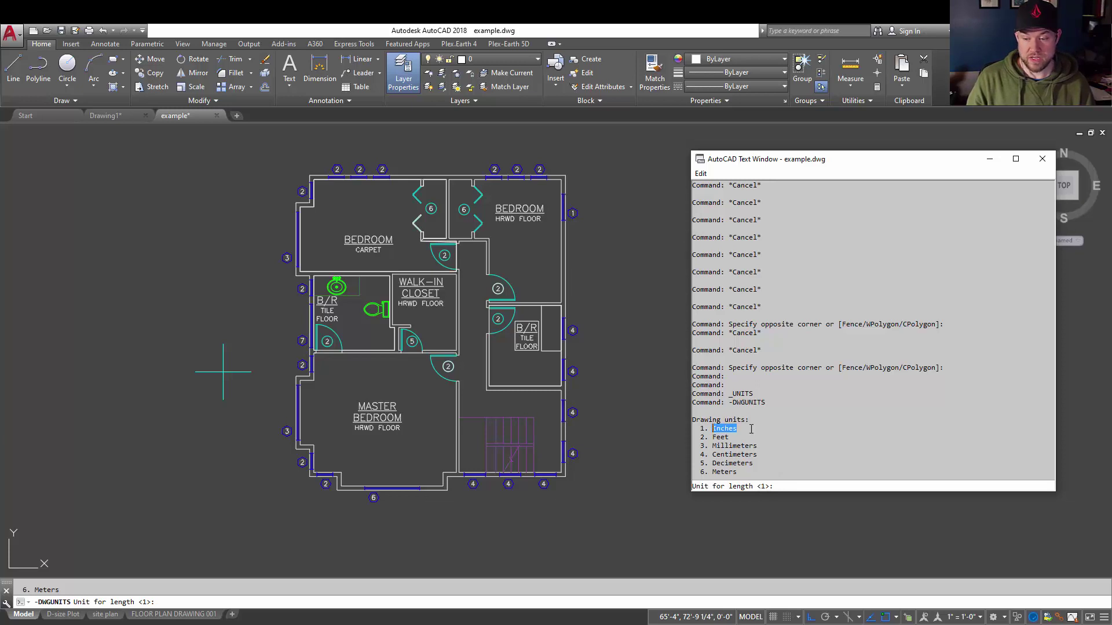
pyautogui.click(737, 429)
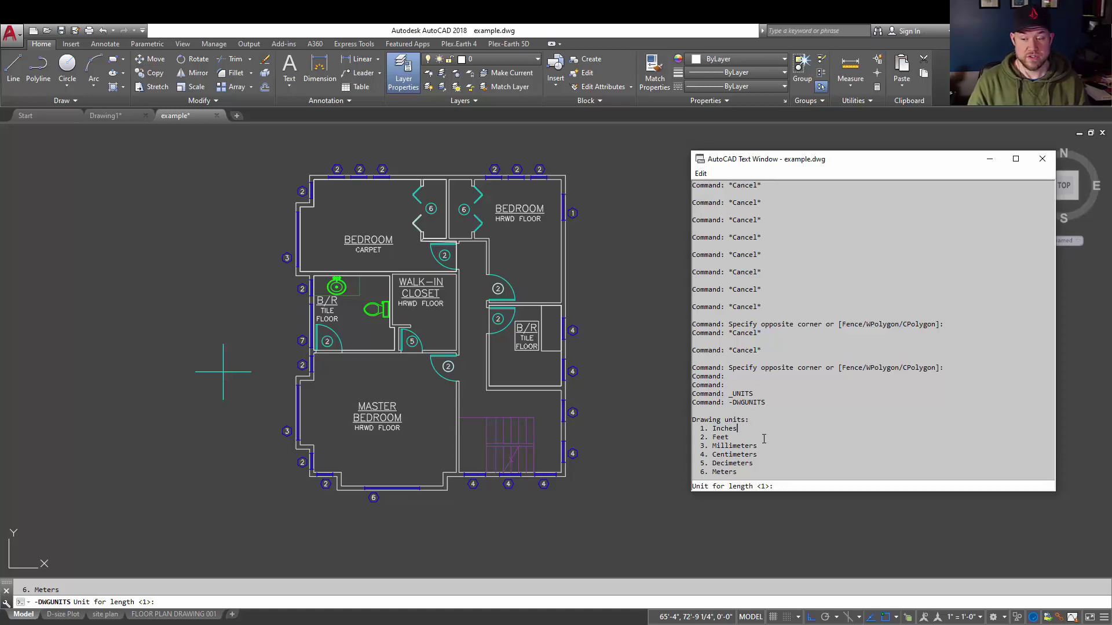
pyautogui.click(746, 473)
pyautogui.write('6')
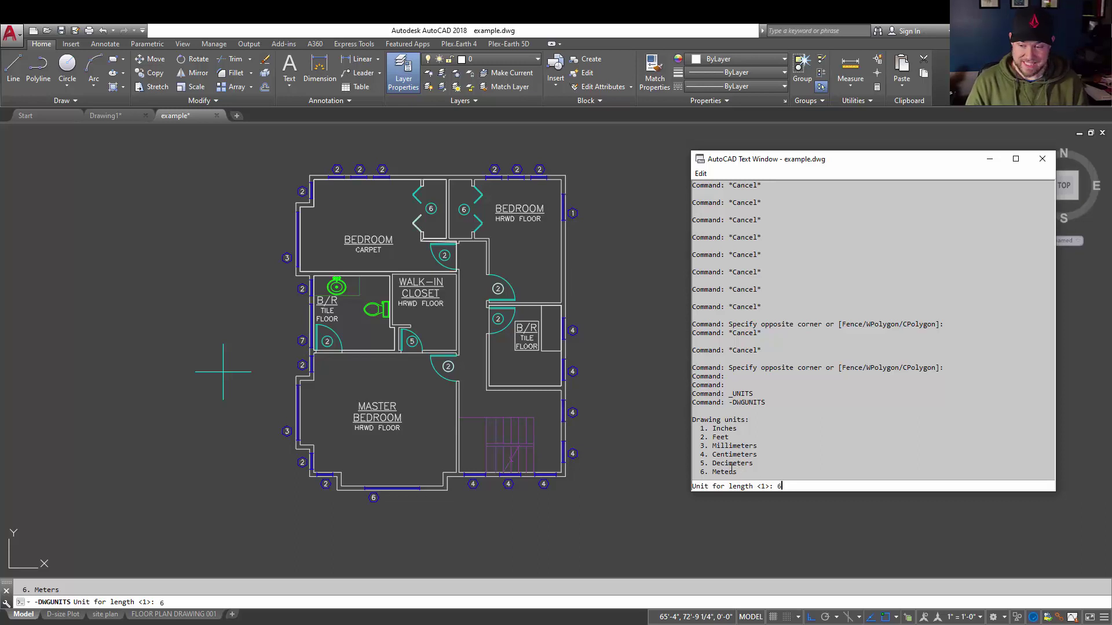
pyautogui.press('Return')
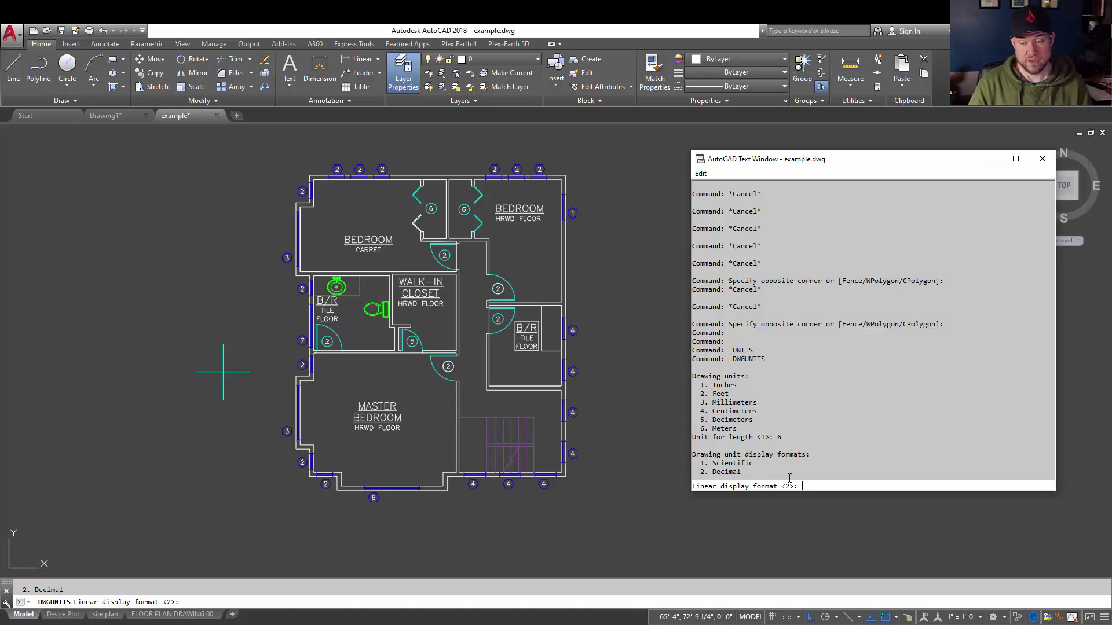
# Accept the defaults for display format and precision, and Yes for insert scaling and INSUNITS matching
pyautogui.press('Return')
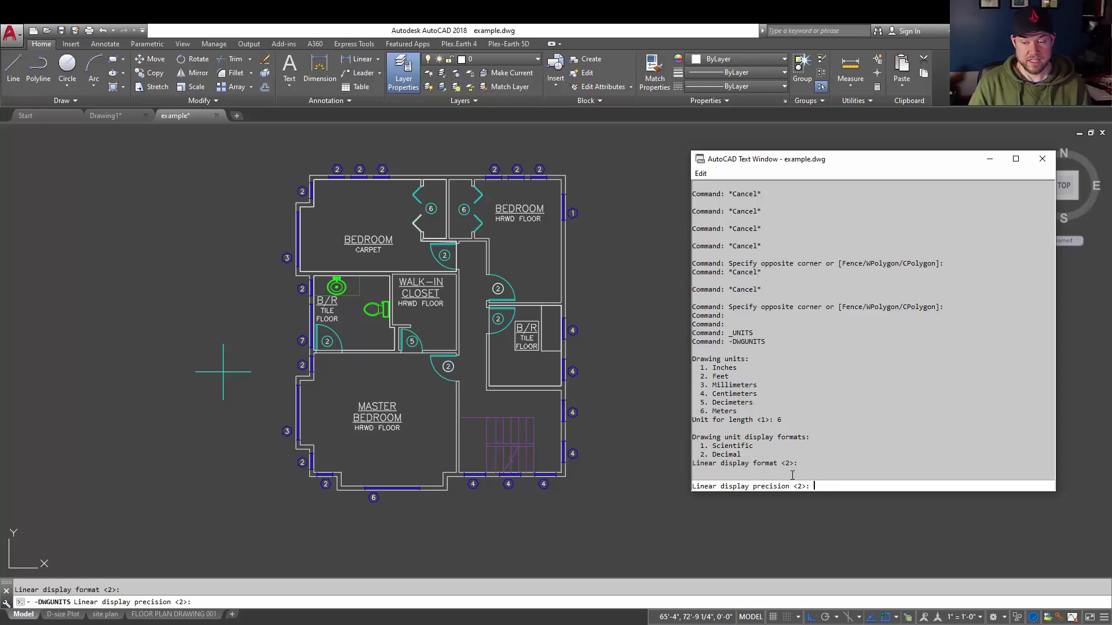
pyautogui.press('Return')
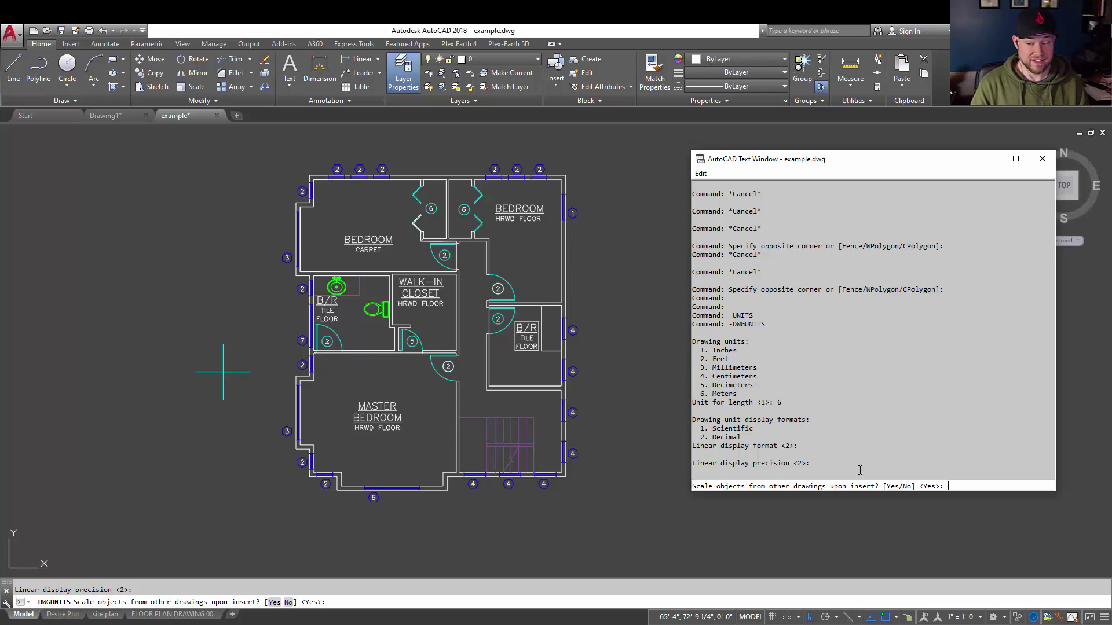
pyautogui.press('Return')
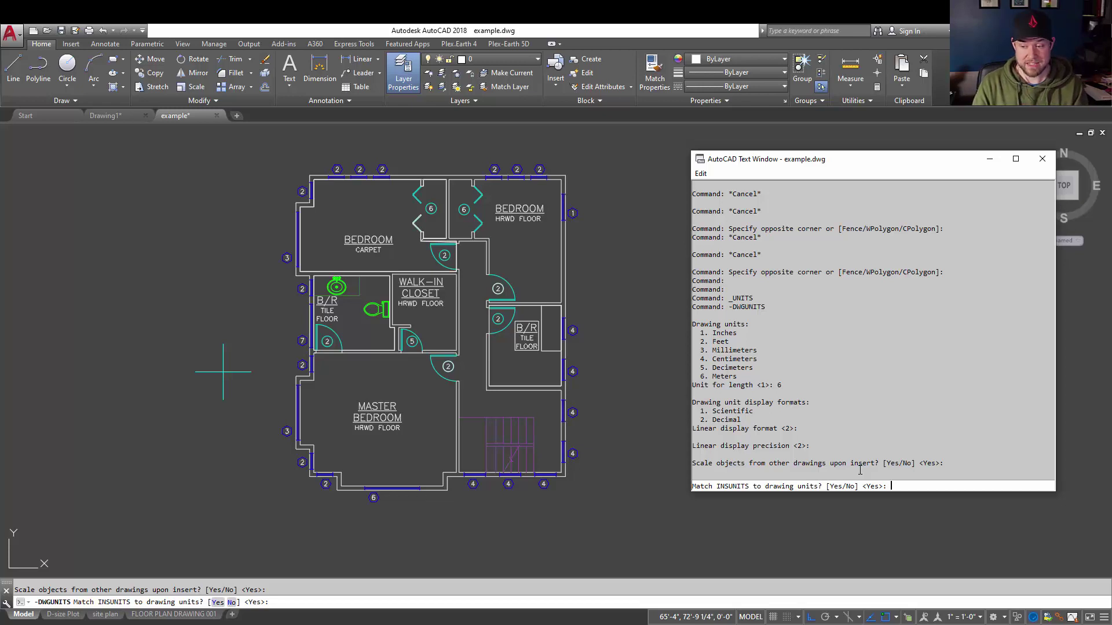
pyautogui.press('Return')
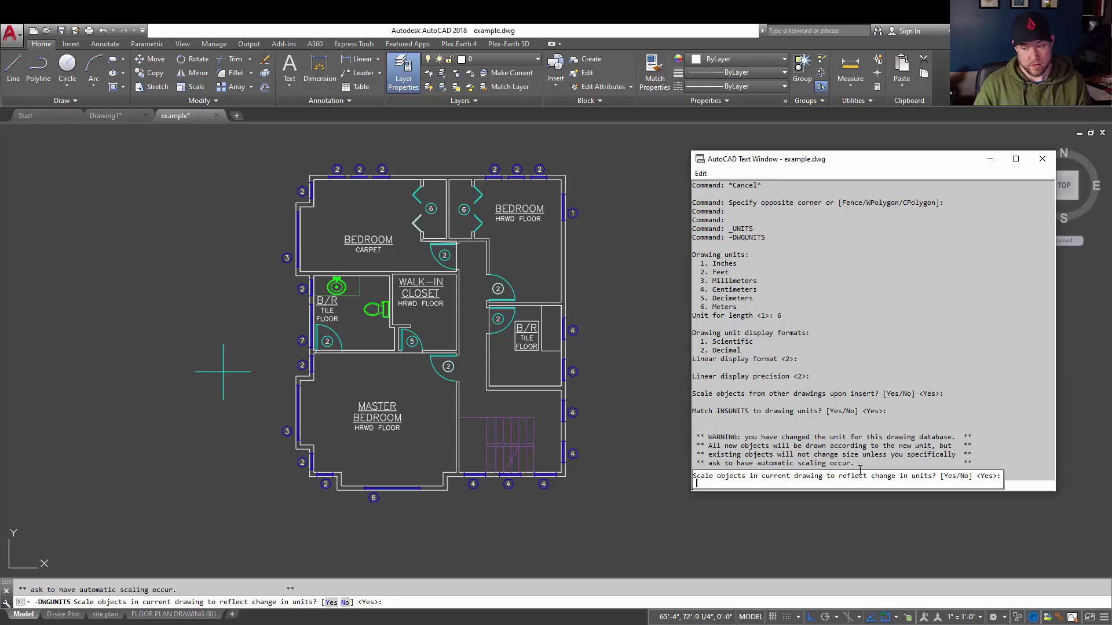
# Rescale the existing model-space objects to meters, answering n for Paper Space
pyautogui.press('Return')
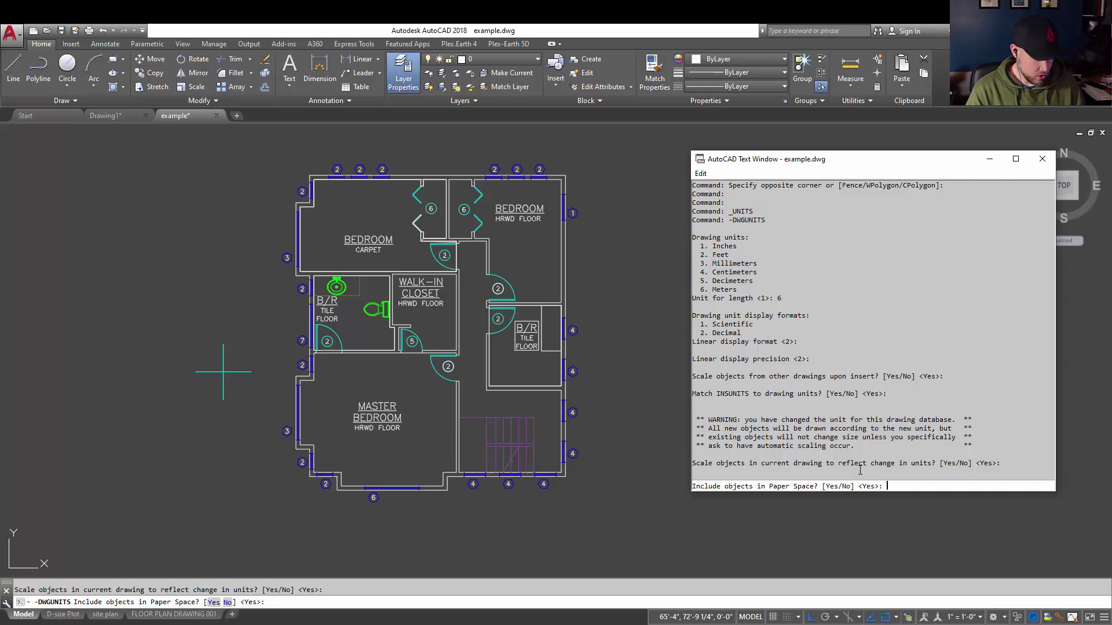
pyautogui.write('n')
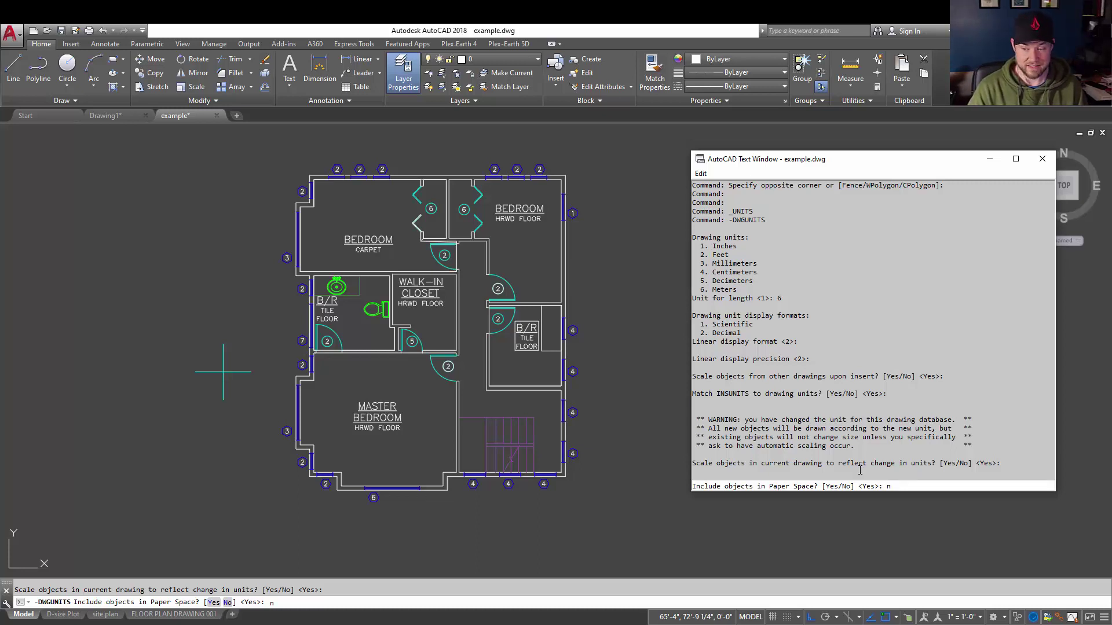
pyautogui.press('Return')
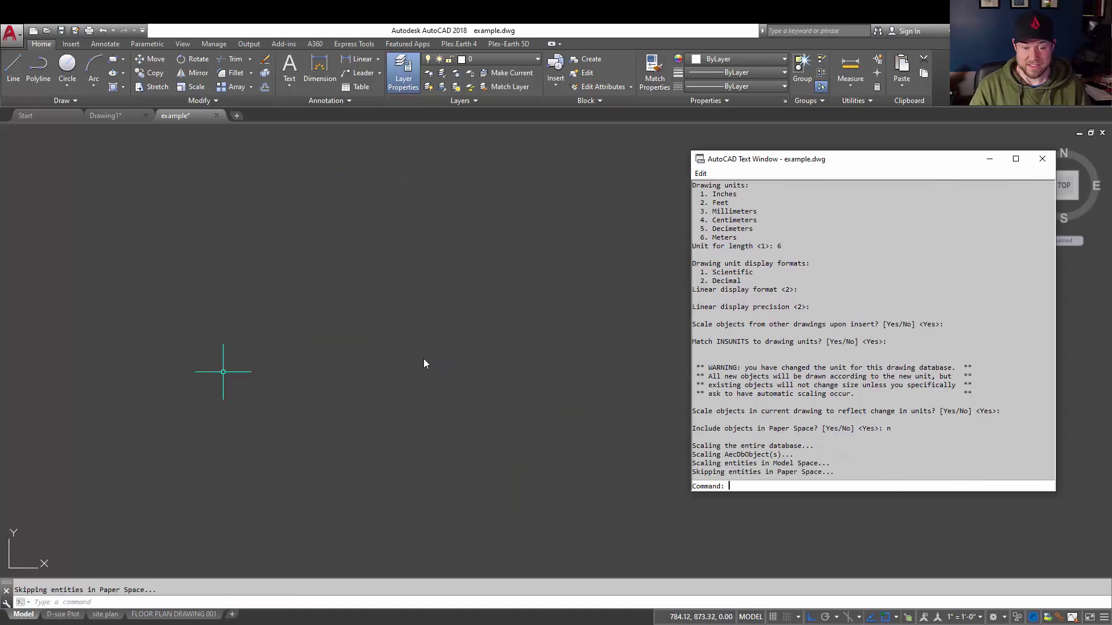
# Close the Text Window with F2 and zoom in on the master bedroom of the shrunken plan
pyautogui.press('F2')
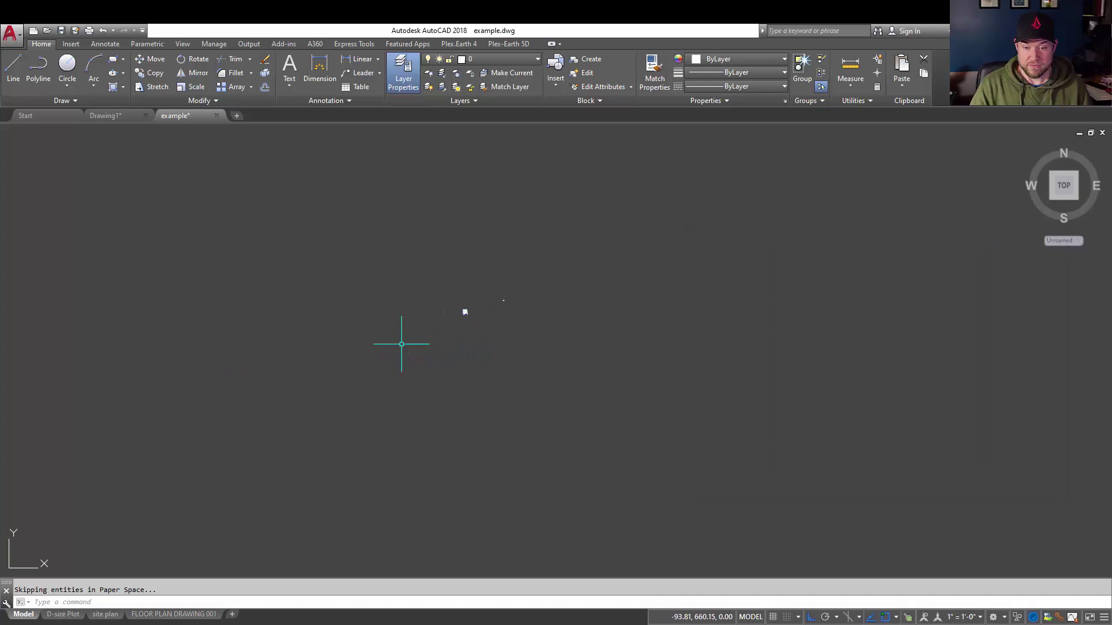
pyautogui.scroll(4, 469, 305)
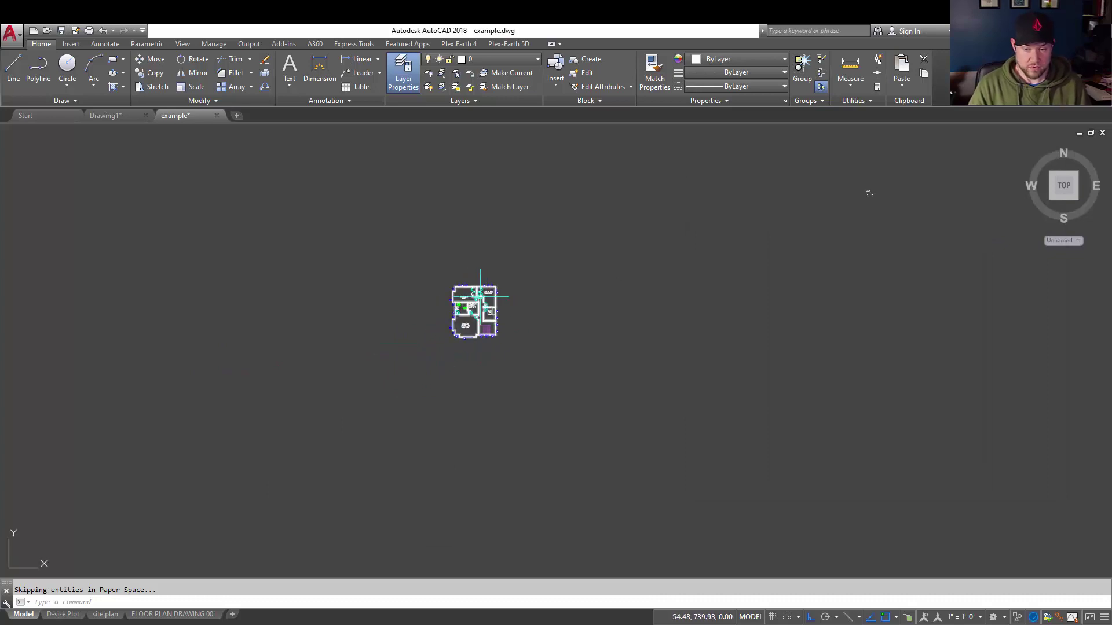
pyautogui.scroll(4, 454, 313)
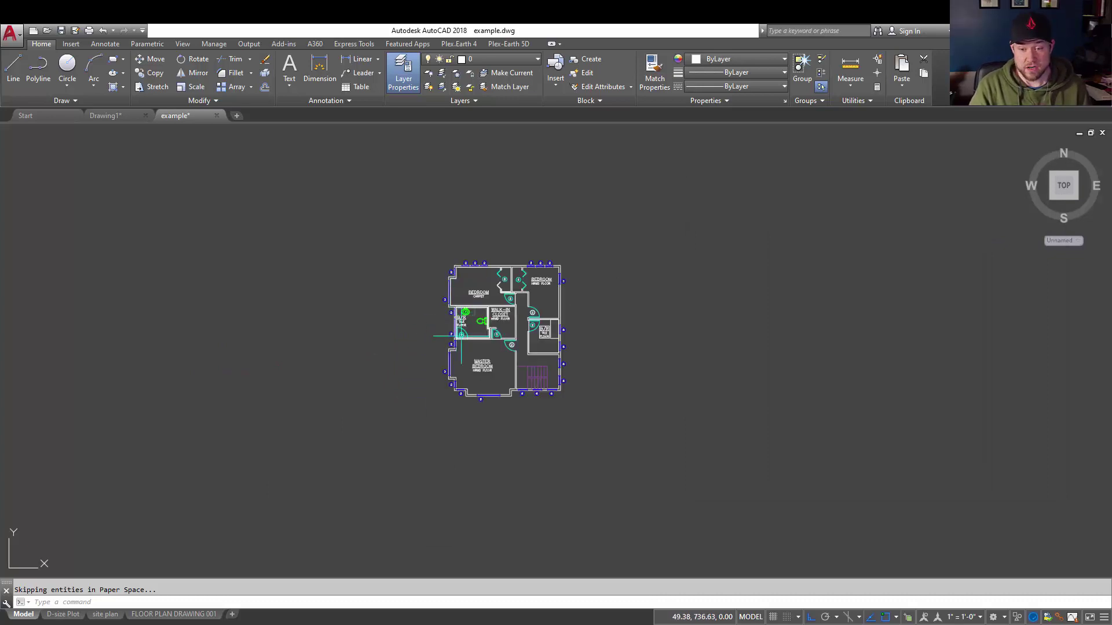
pyautogui.scroll(4, 492, 377)
pyautogui.scroll(3, 523, 418)
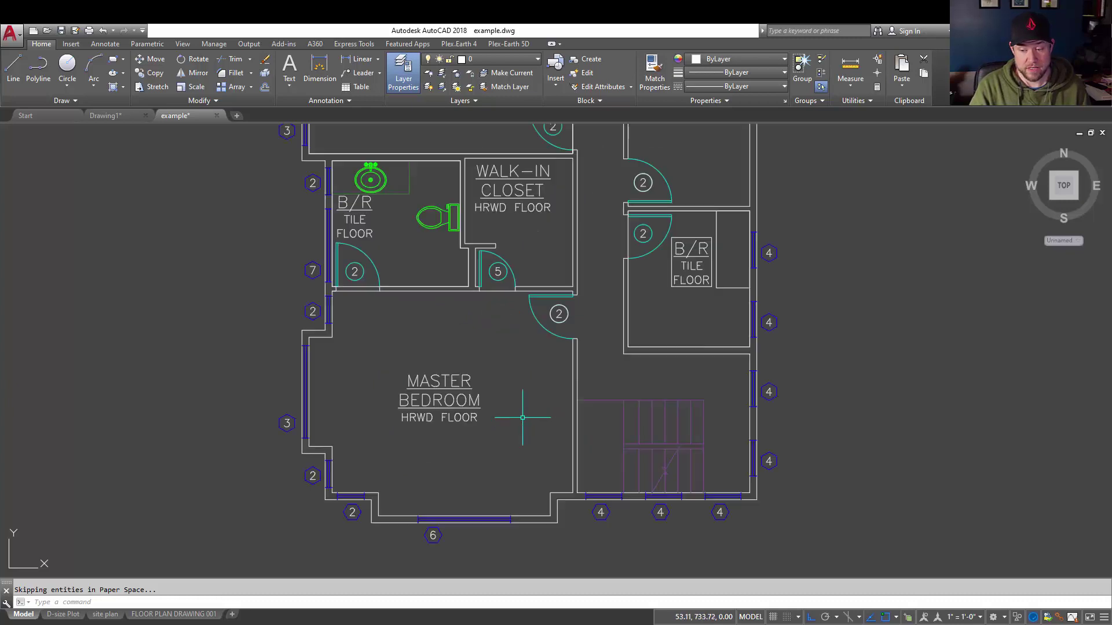
pyautogui.moveTo(523, 417); pyautogui.dragTo(478, 380, button='middle')
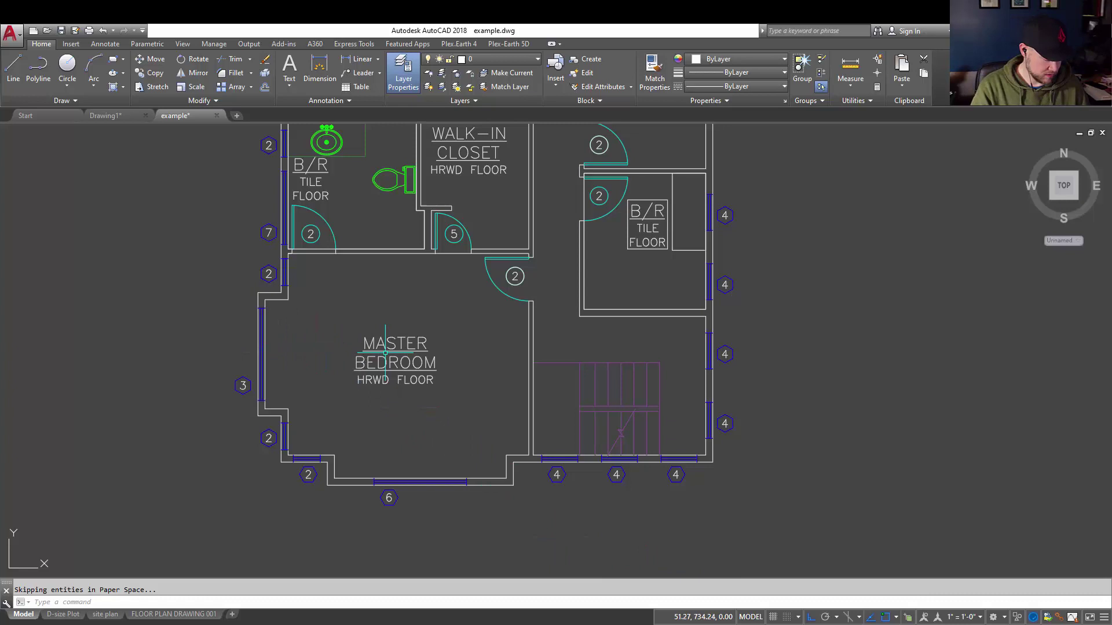
# Measure the master bedroom's top-to-bottom wall distance with DIST, getting 4.44
pyautogui.write('dis')
pyautogui.press('Return')
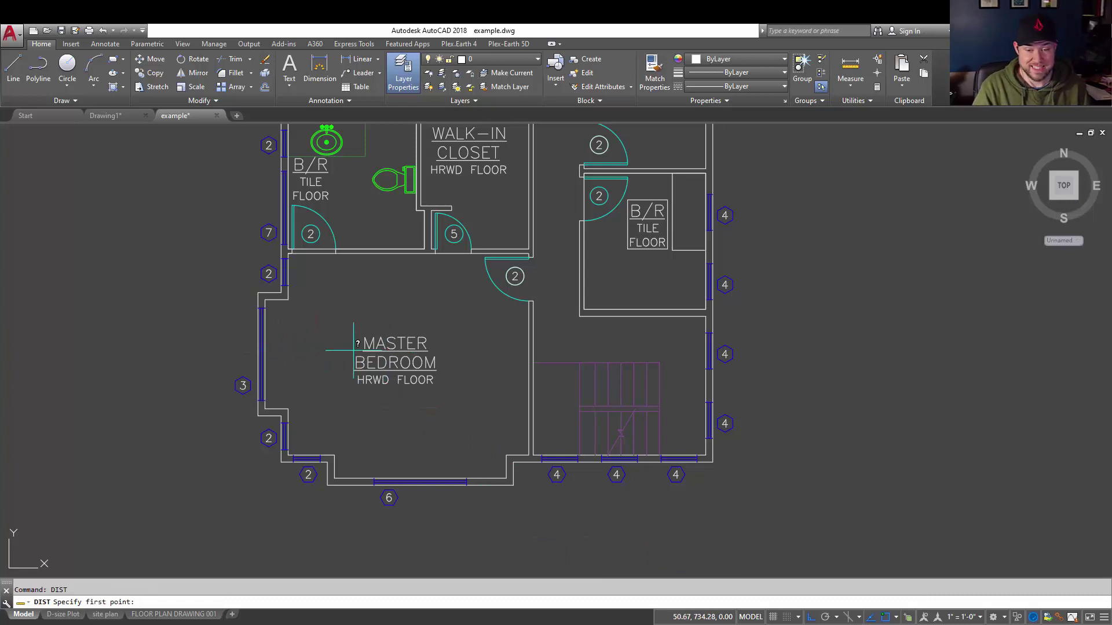
pyautogui.click(385, 253)
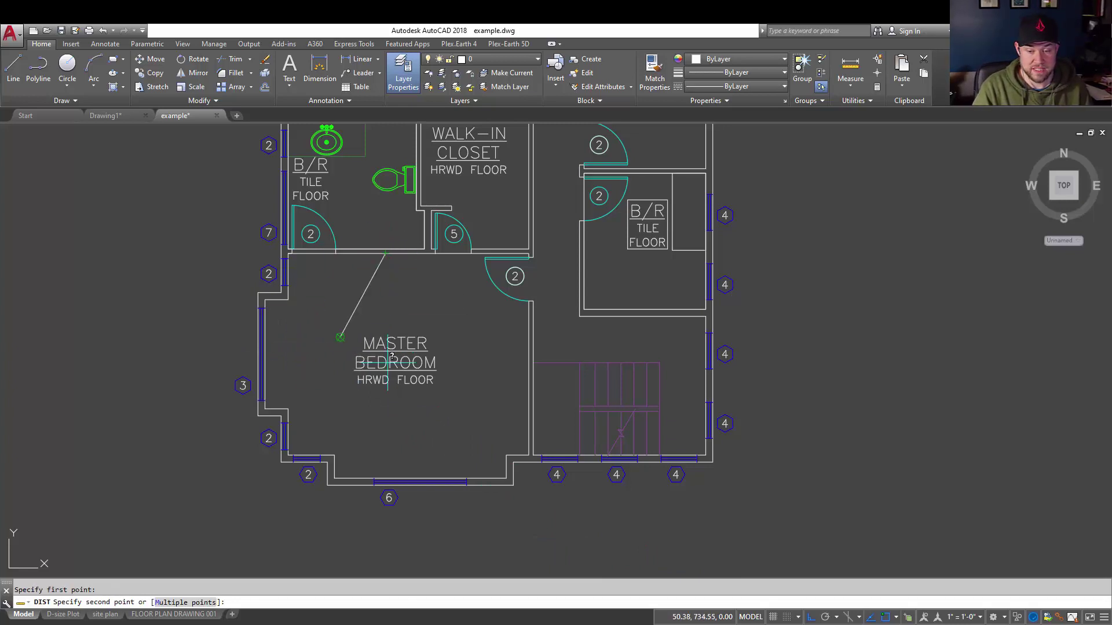
pyautogui.click(385, 479)
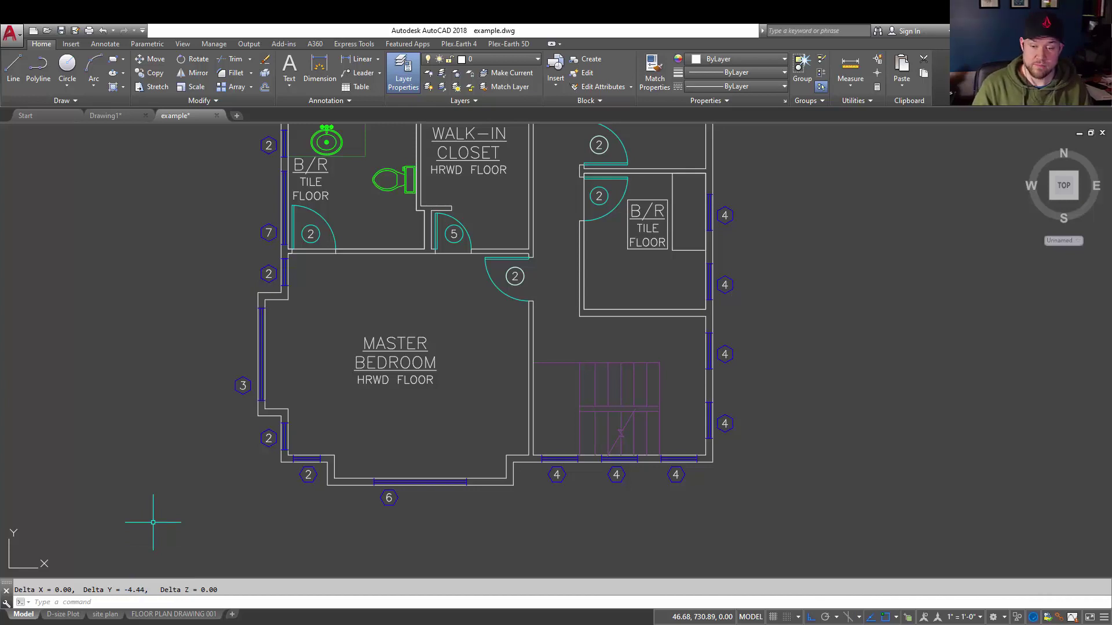
pyautogui.scroll(-5, 249, 399)
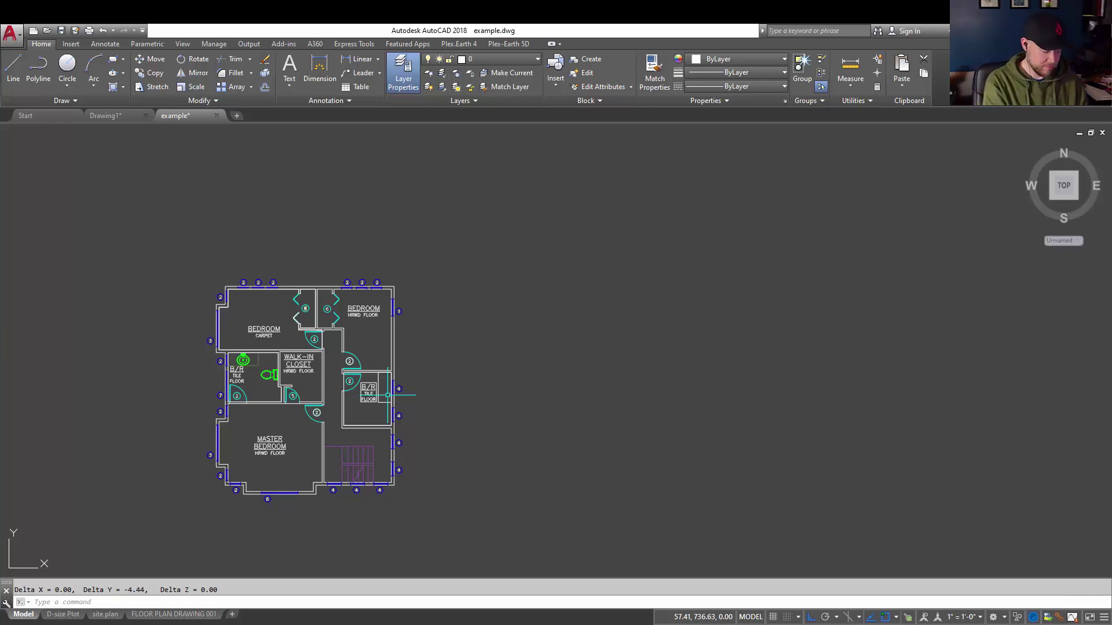
pyautogui.write('un')
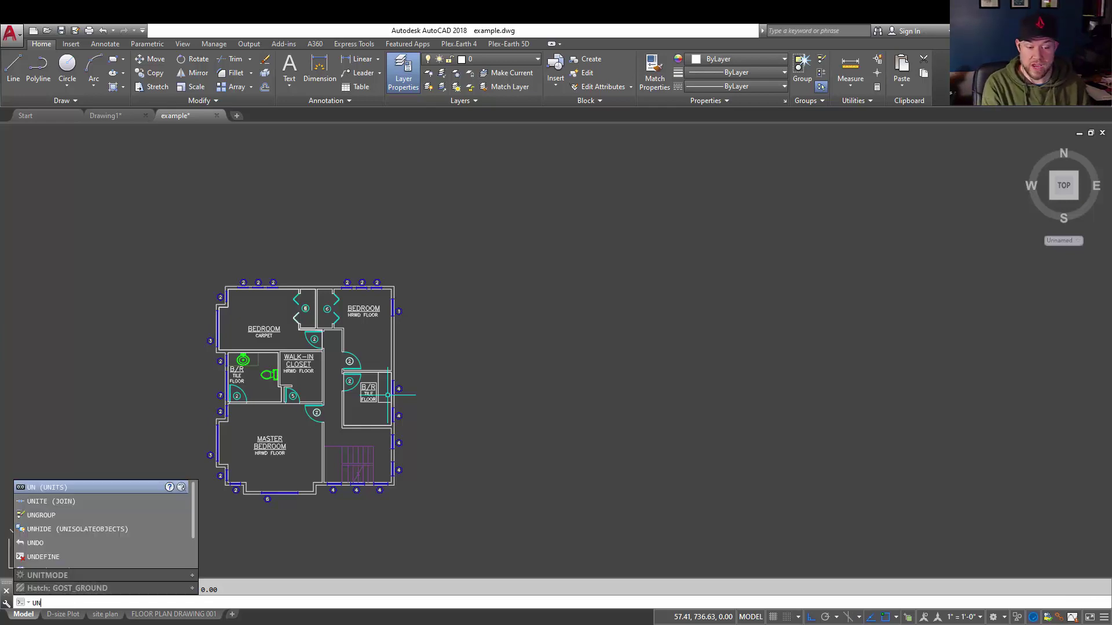
pyautogui.press('Return')
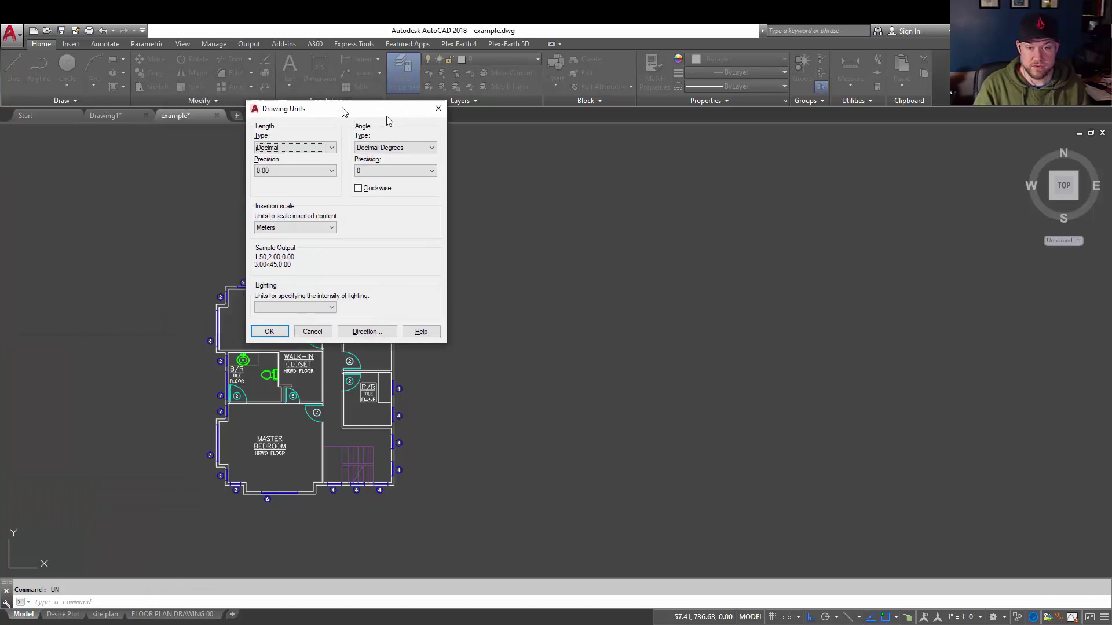
pyautogui.moveTo(340, 109); pyautogui.dragTo(442, 129)
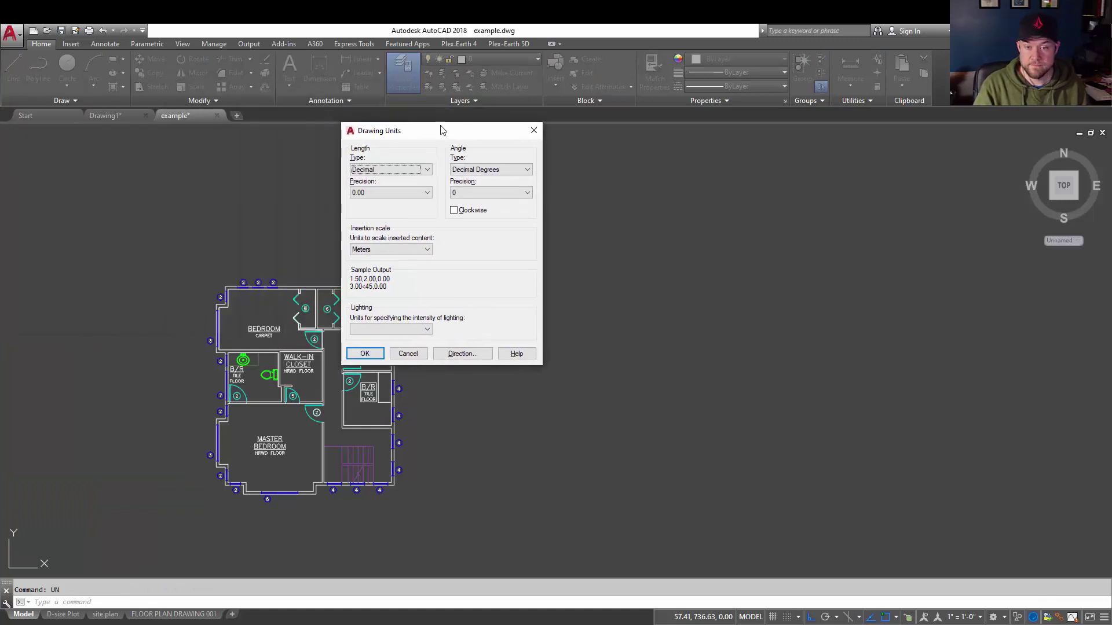
pyautogui.click(537, 132)
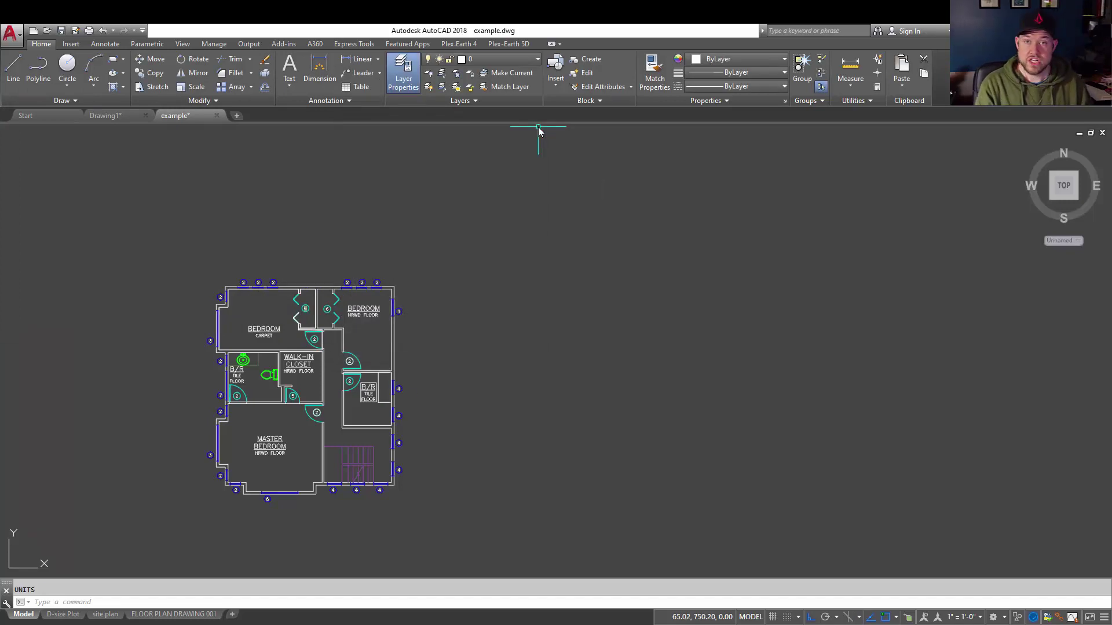